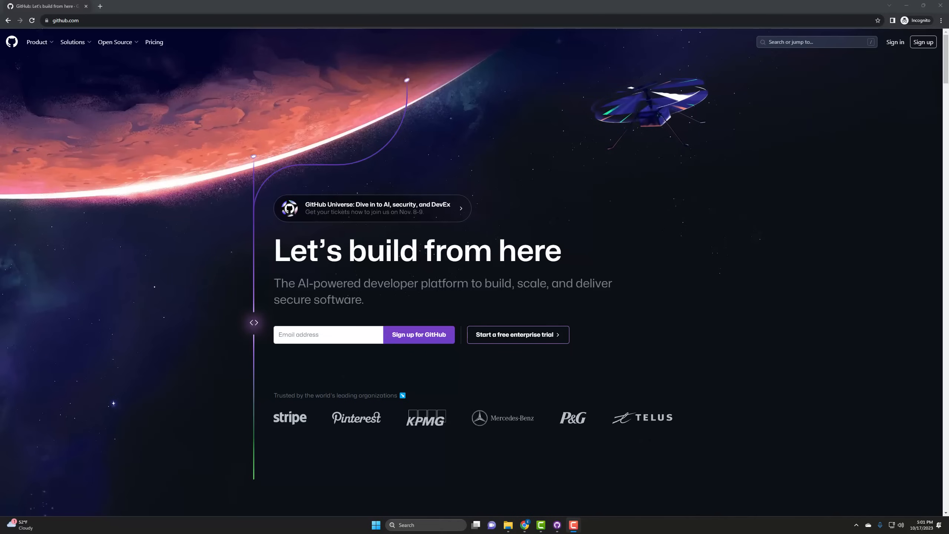
Close the signed-out GitHub page, switch to the signed-in Chrome window, and start a new repository
left_click(86, 6)
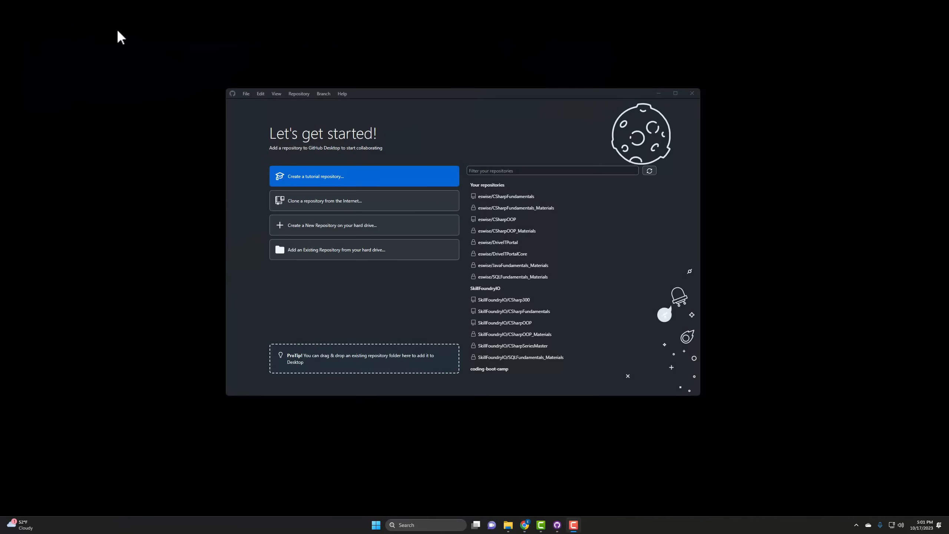
left_click(524, 525)
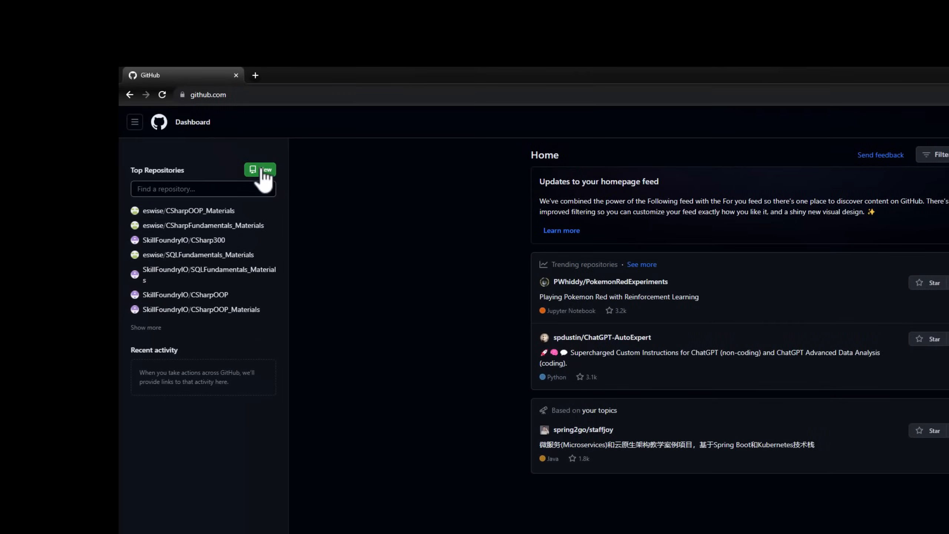
left_click(263, 171)
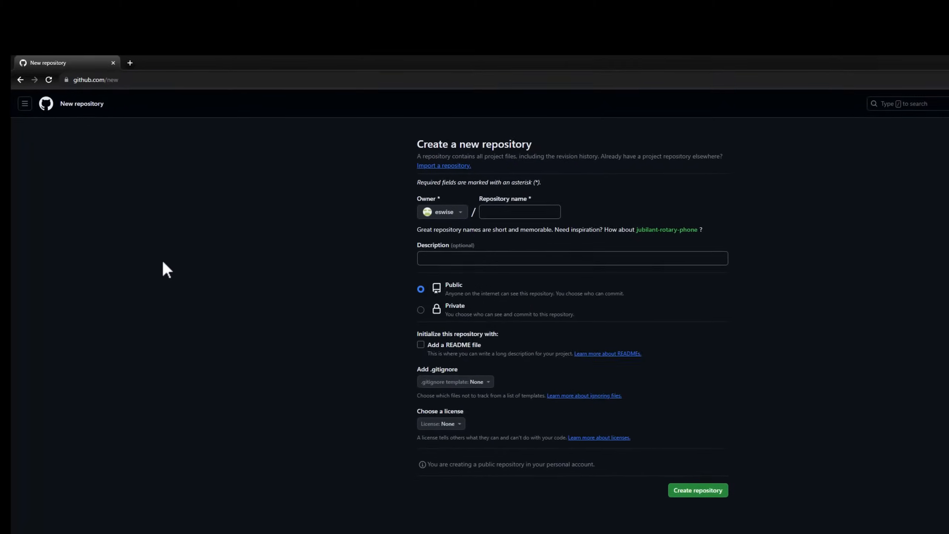
Name the new repository SFYouTubeCode
left_click(432, 196)
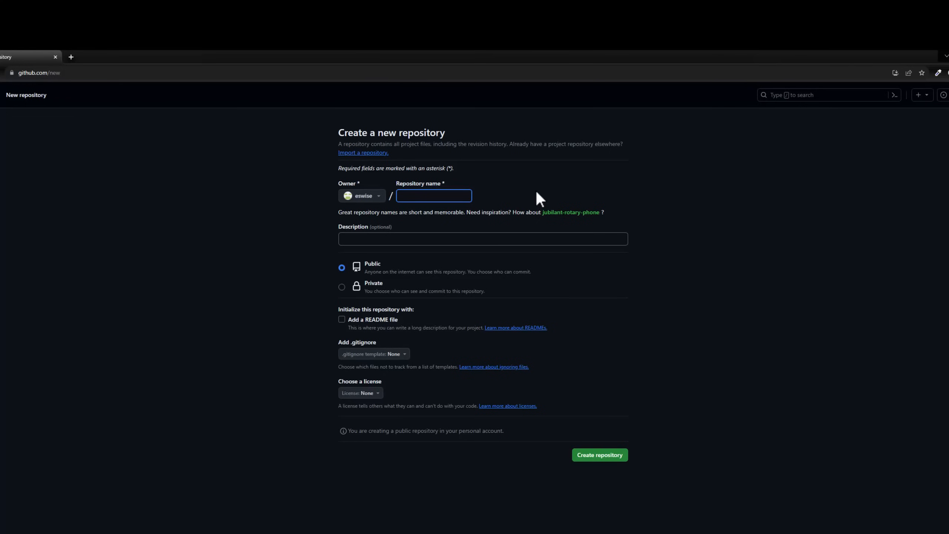
type("SFYou")
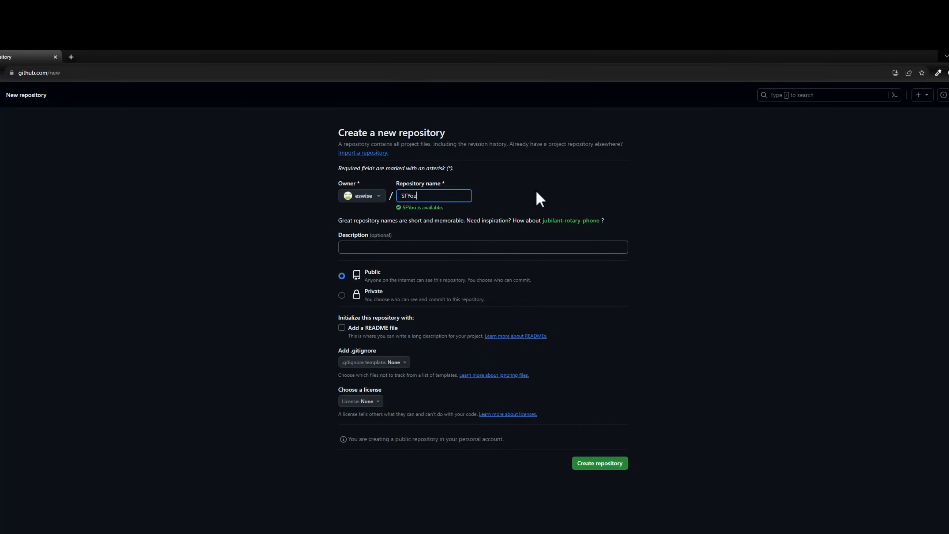
type("TubeCode")
Enter "Skill Foundry YouTube code samples and demos" as the repository description
key("Tab")
key("Tab")
type("Skill F")
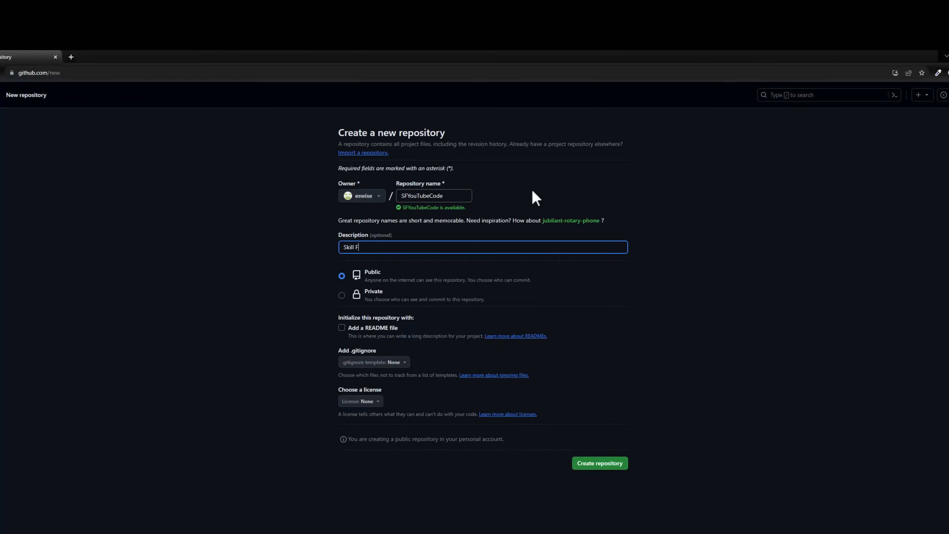
type("oundry YouTube code samples and demos")
Initialize the repository with a README file and the VisualStudio .gitignore template
left_click(346, 329)
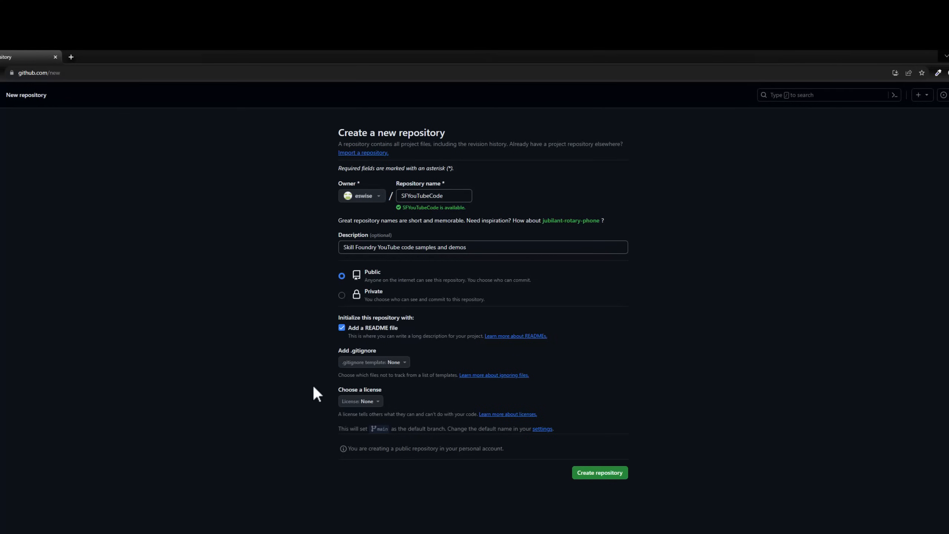
left_click(373, 362)
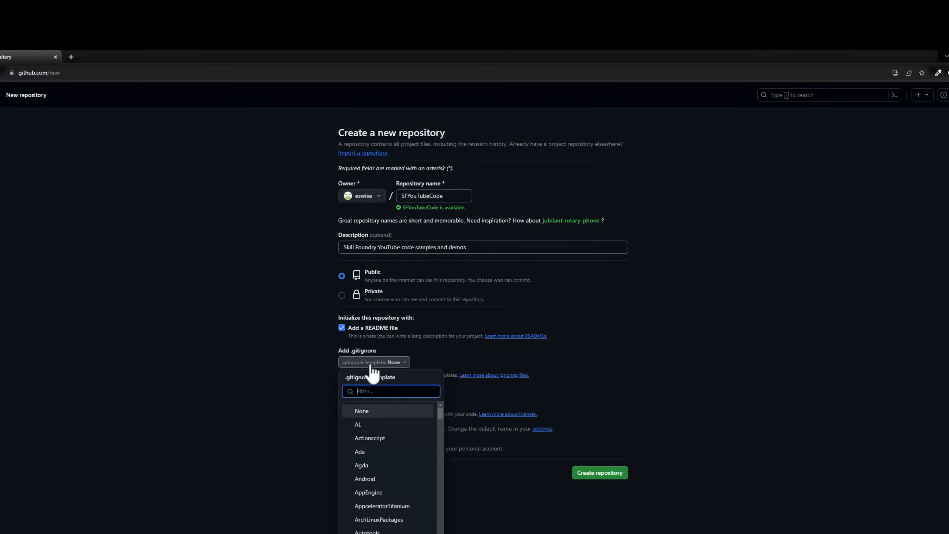
scroll(407, 427, "down", 1)
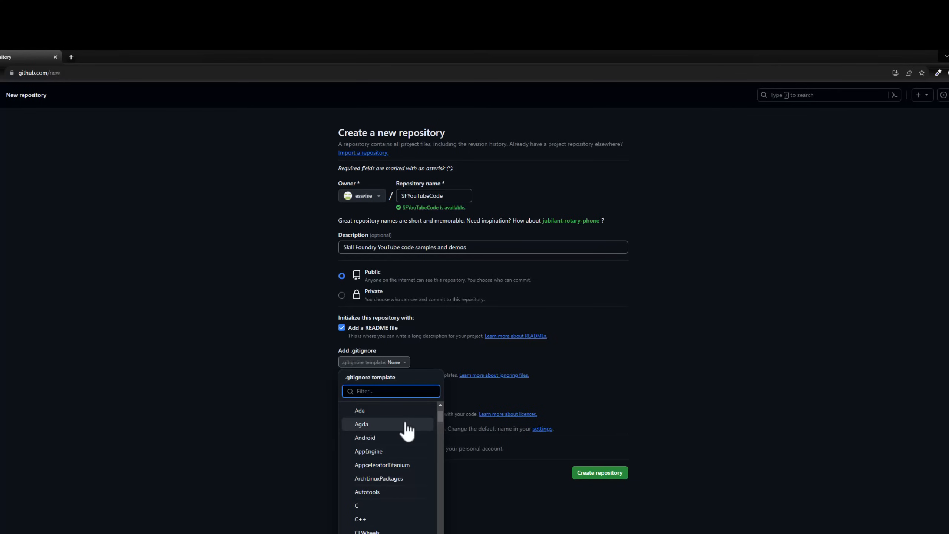
type("visual")
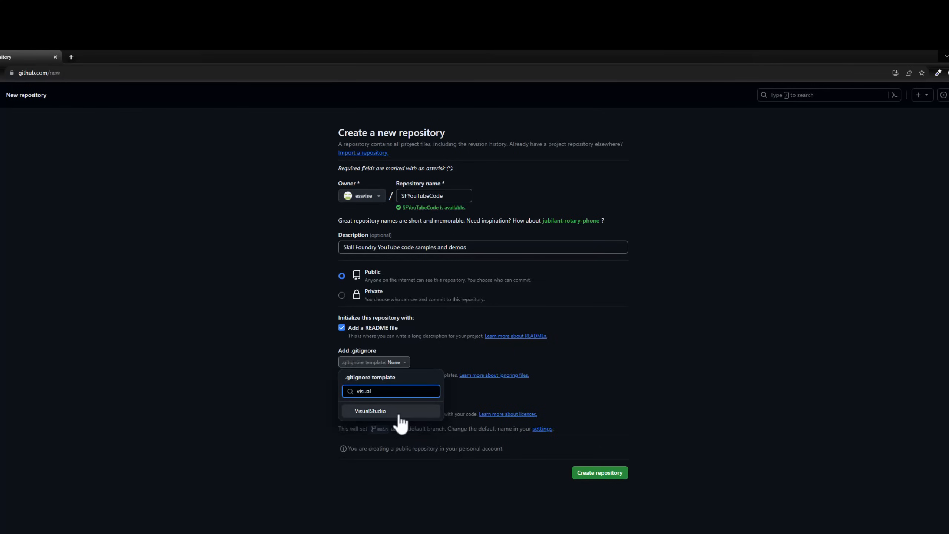
left_click(399, 415)
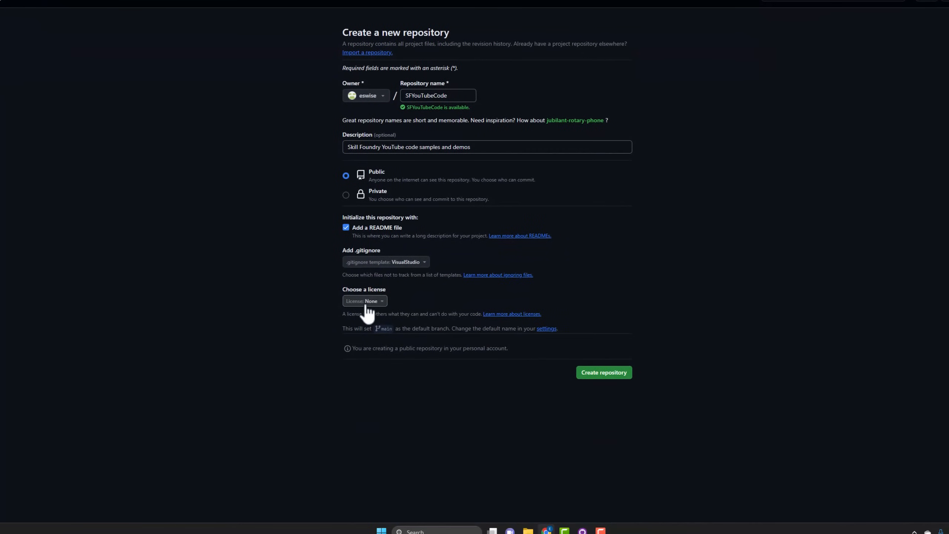
Choose the GNU General Public License v3.0 and create the public repository
left_click(366, 302)
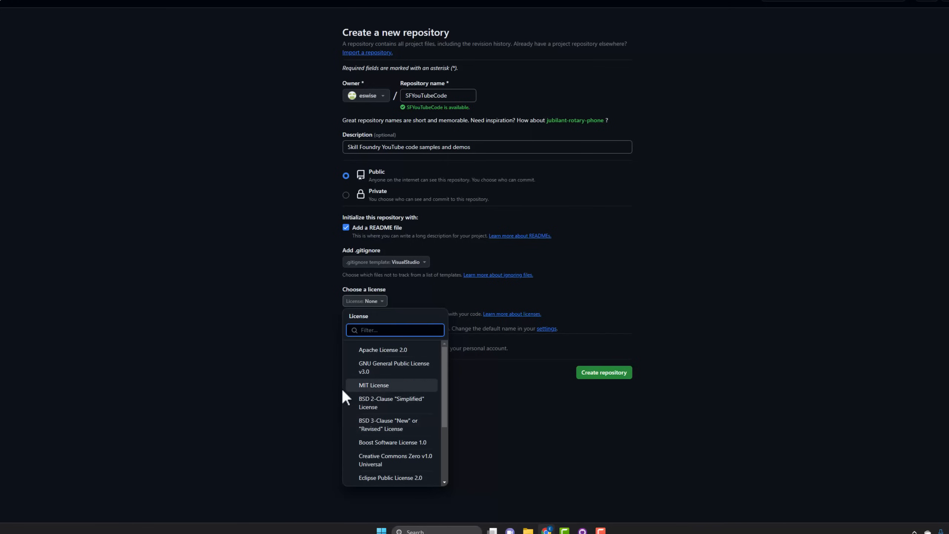
left_click(390, 376)
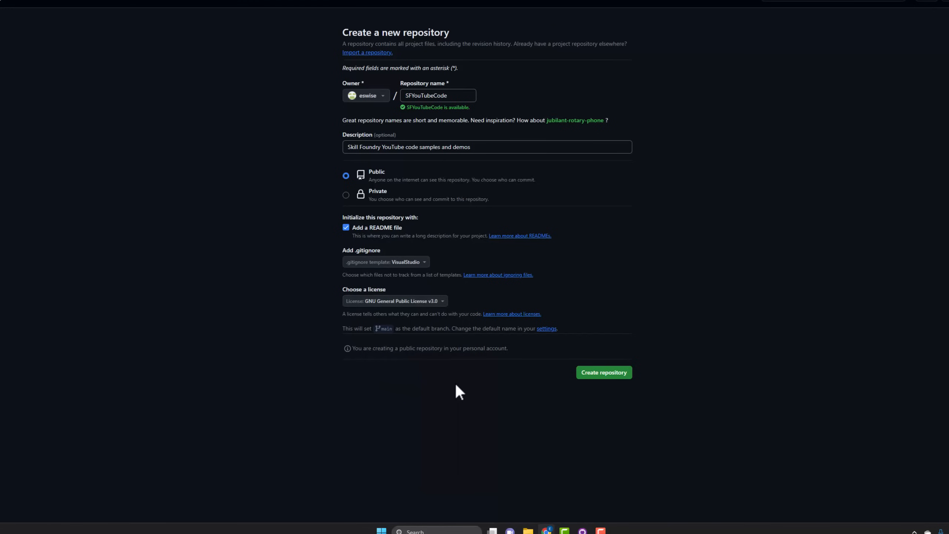
left_click(617, 374)
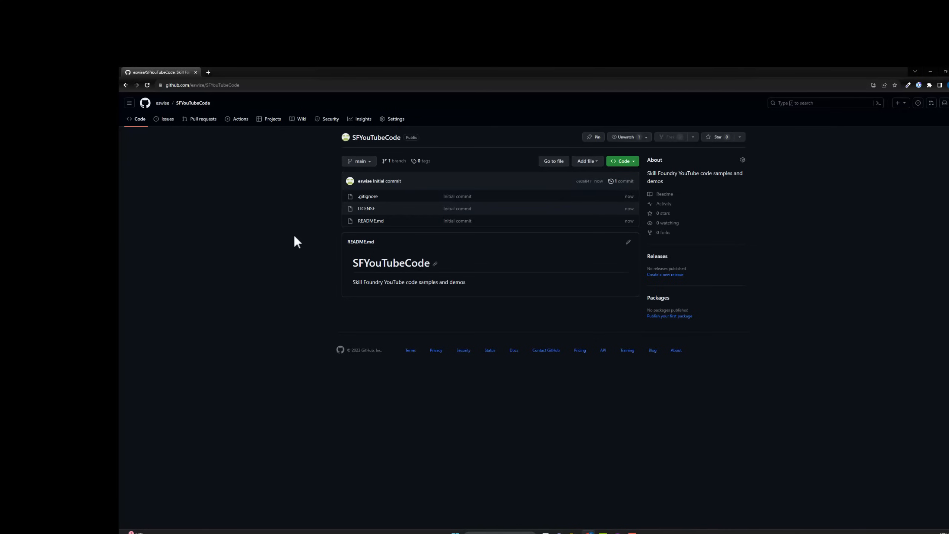
Switch to GitHub Desktop and start cloning a repository from the GitHub.com account
left_click(618, 532)
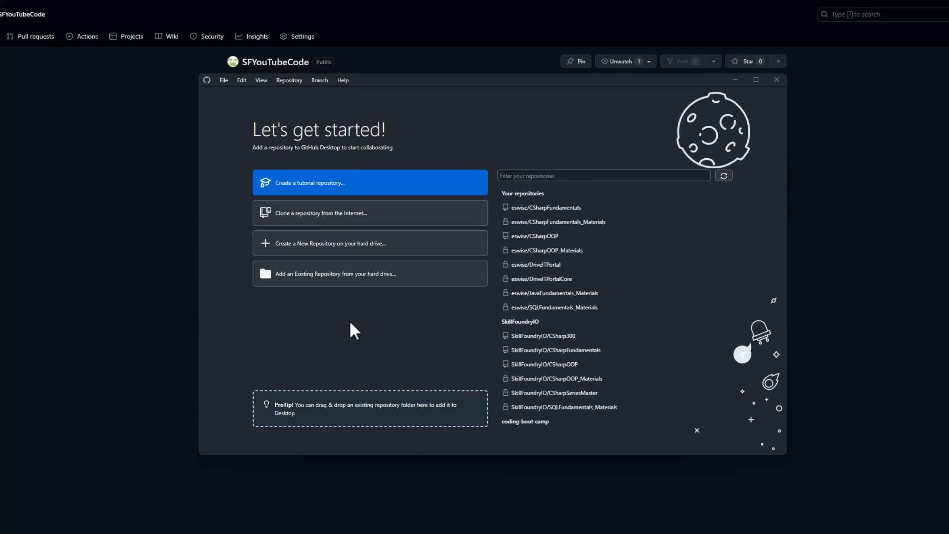
left_click(343, 215)
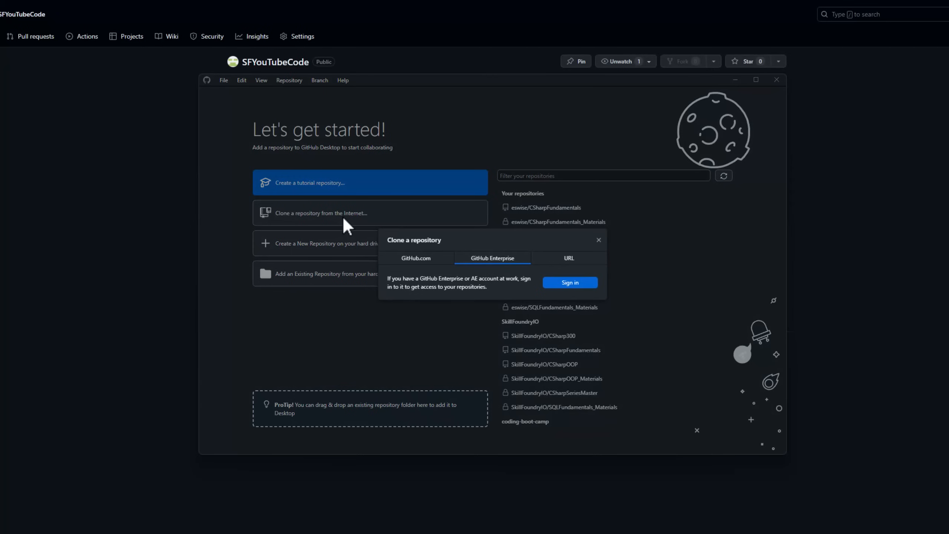
left_click(429, 262)
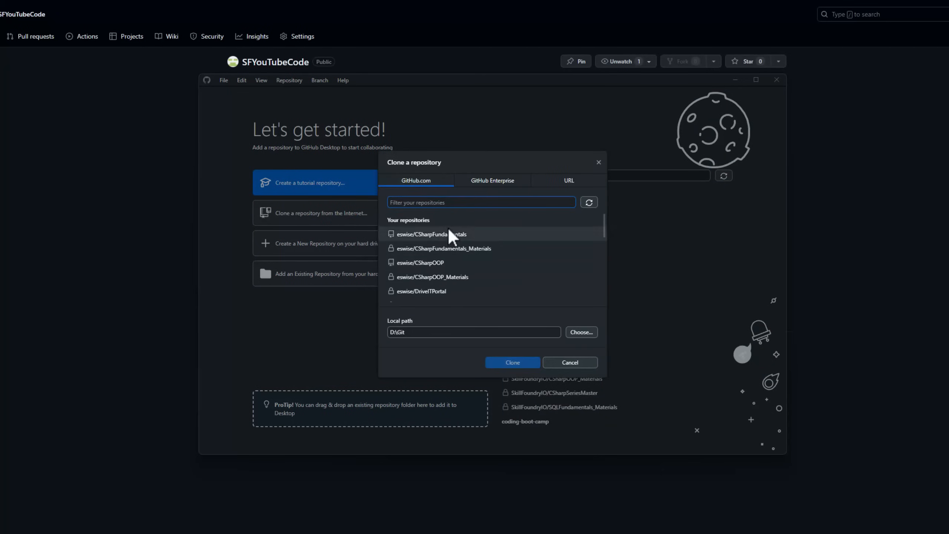
Review the GitHub Enterprise and URL clone sources and return to the GitHub.com repositories
left_click(481, 183)
left_click(574, 258)
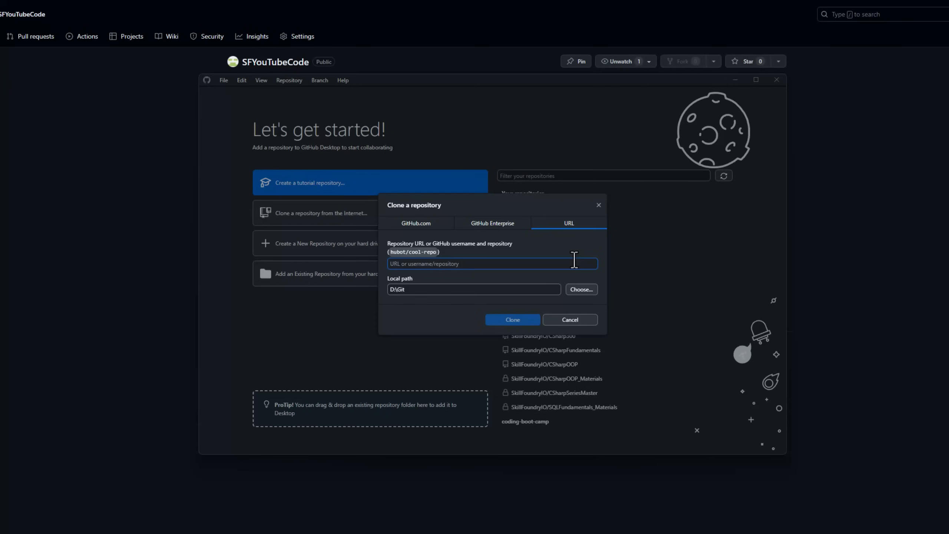
left_click(421, 221)
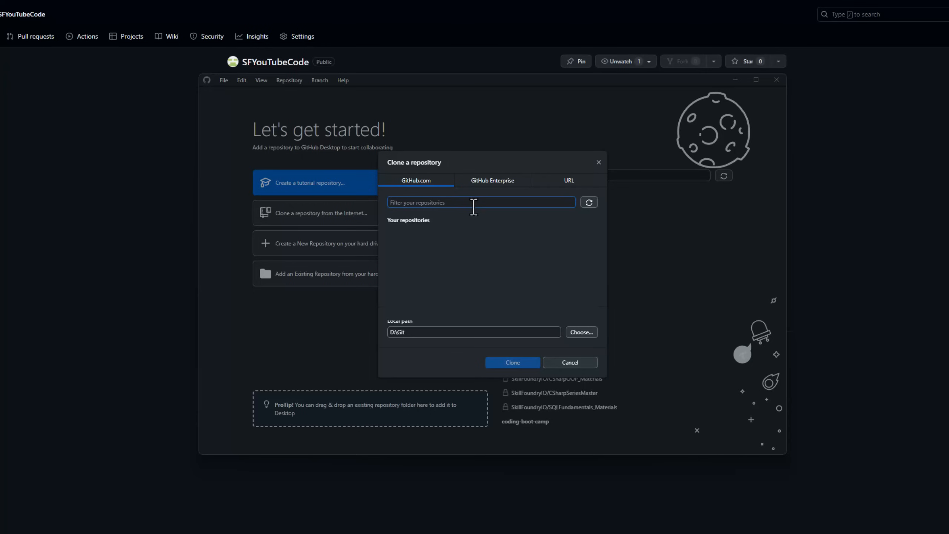
type("y")
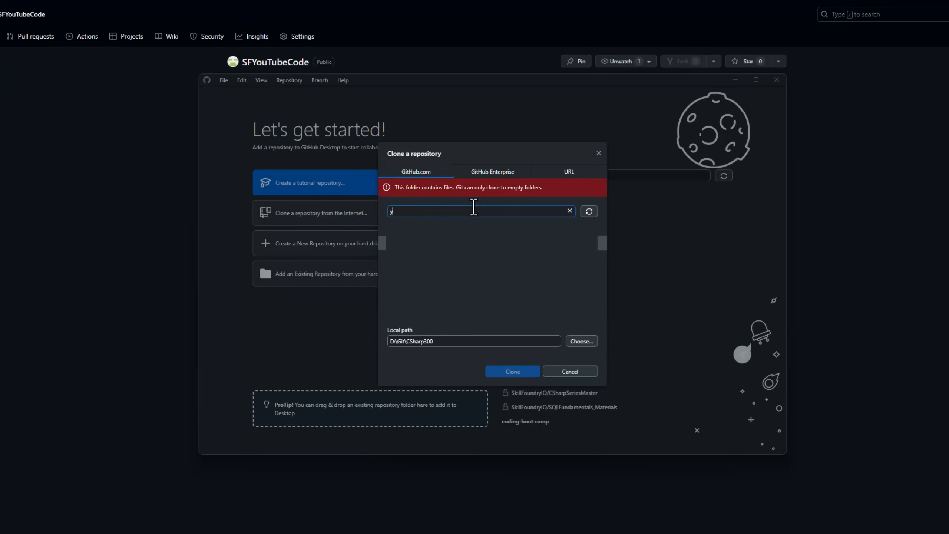
type("out")
key("BackSpace")
key("BackSpace")
key("BackSpace")
key("BackSpace")
Refresh the repository list, filter it by "yout", and clone SFYouTubeCode to D:\Git\SFYouTubeCode
left_click(589, 213)
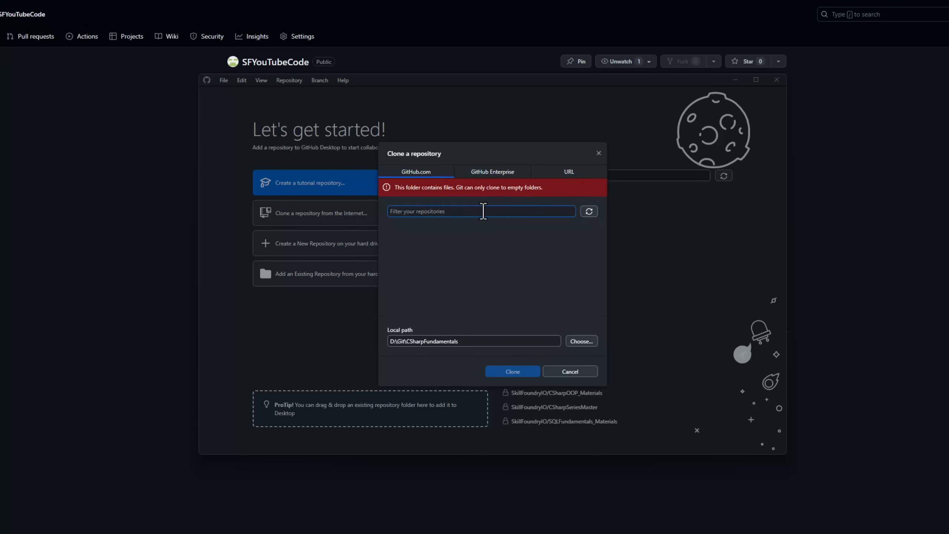
type("yout")
left_click(439, 235)
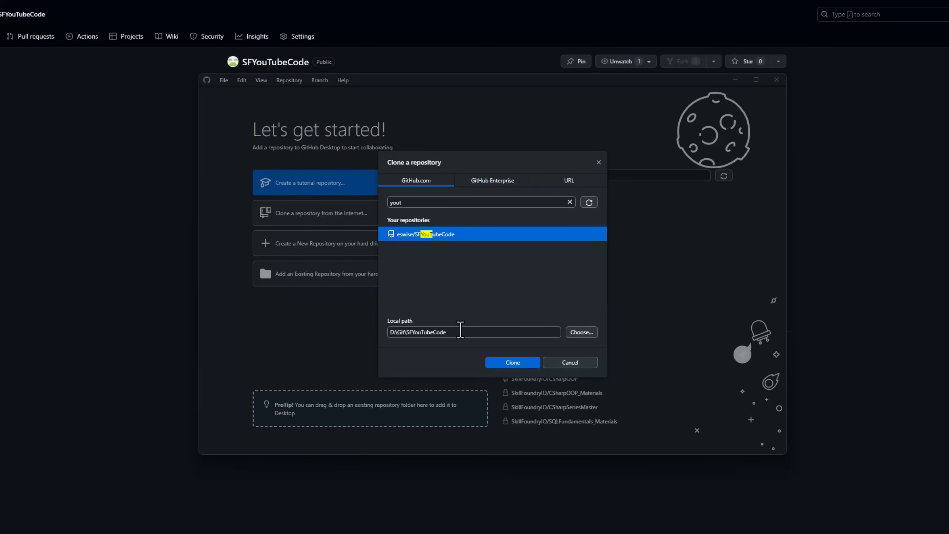
left_click(512, 362)
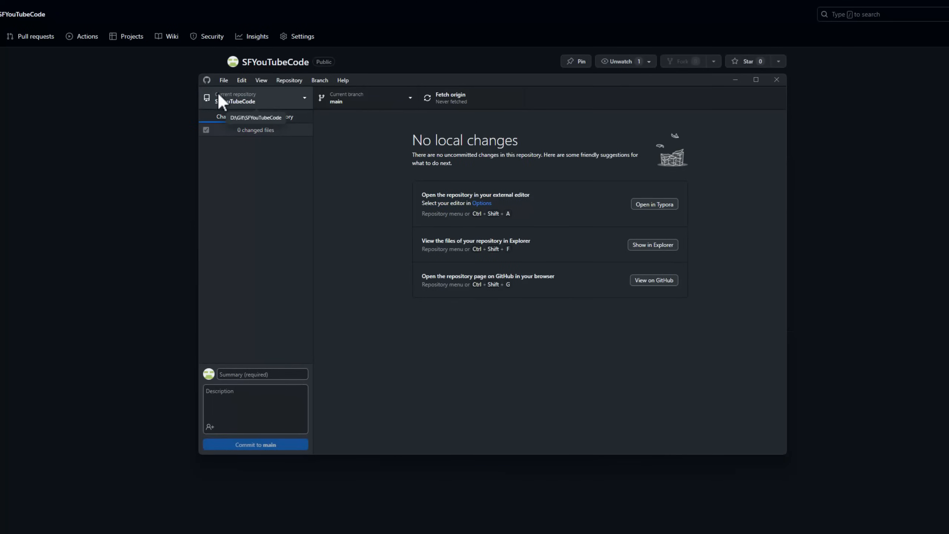
Select SFYouTubeCode as the current repository and bring its local folder in File Explorer into view
left_click(277, 97)
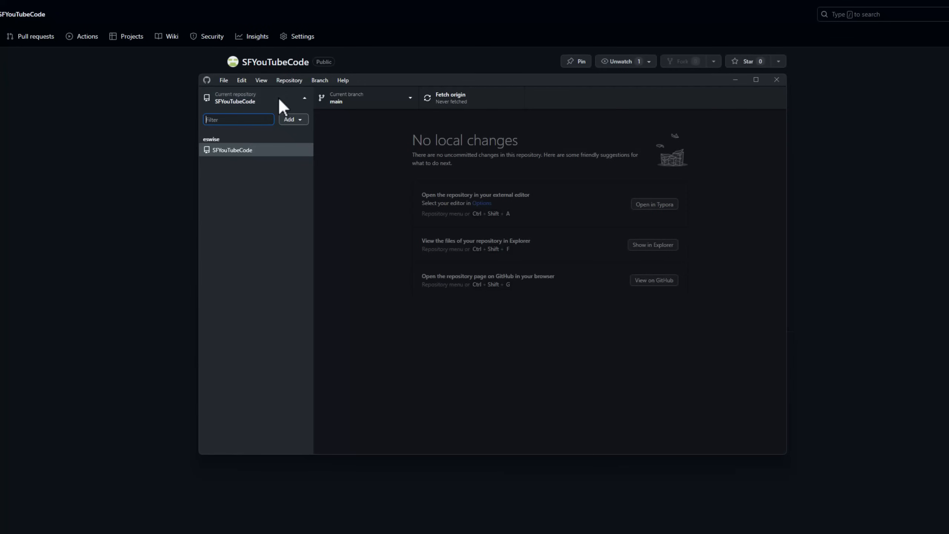
left_click(240, 150)
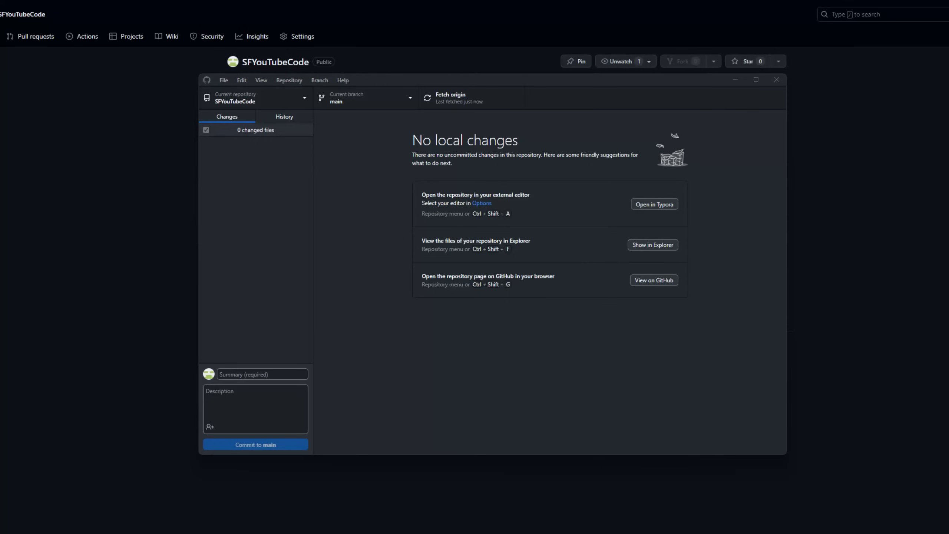
left_click_drag(0, 224, 735, 92)
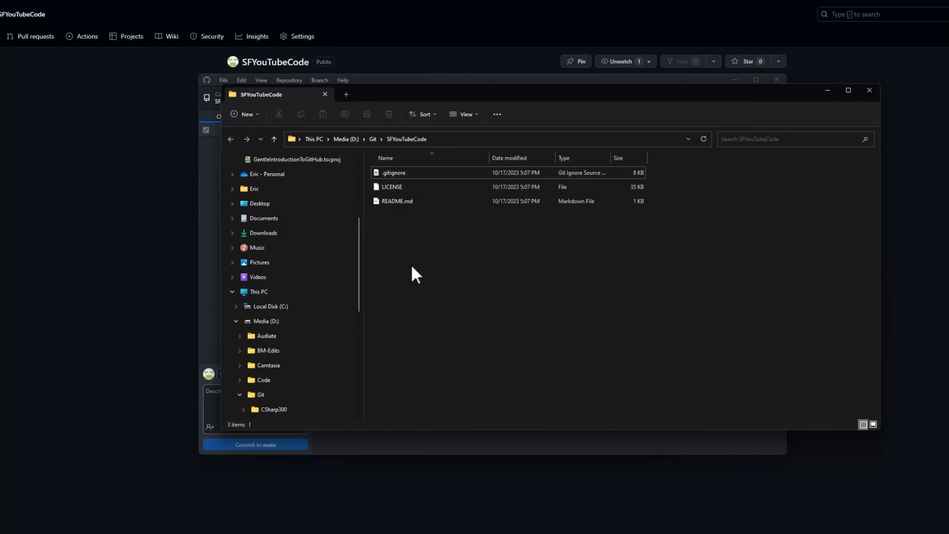
Open README.md from the SFYouTubeCode folder in a maximized Typora window, dismissing the update prompt
left_click(402, 200)
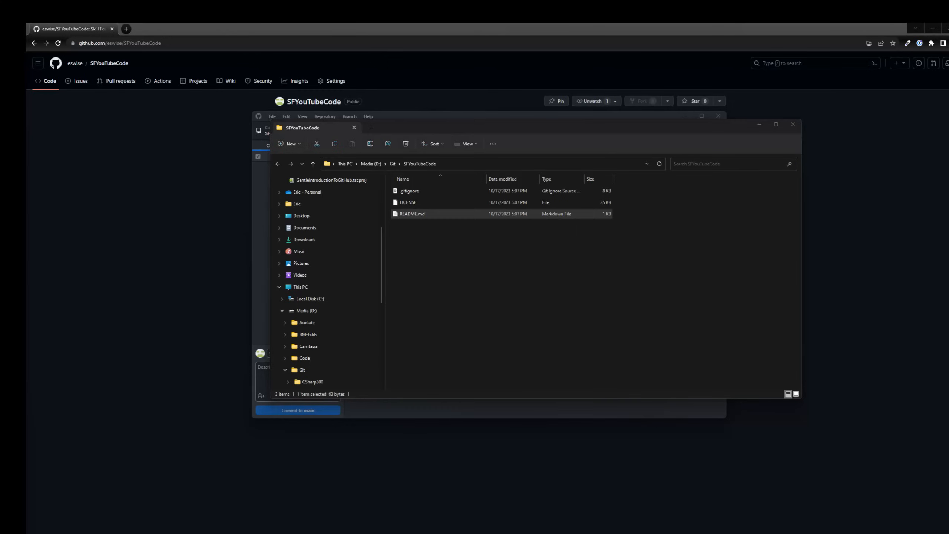
key("Return")
left_click_drag(546, 101, 570, 404)
left_click(544, 64)
left_click(552, 382)
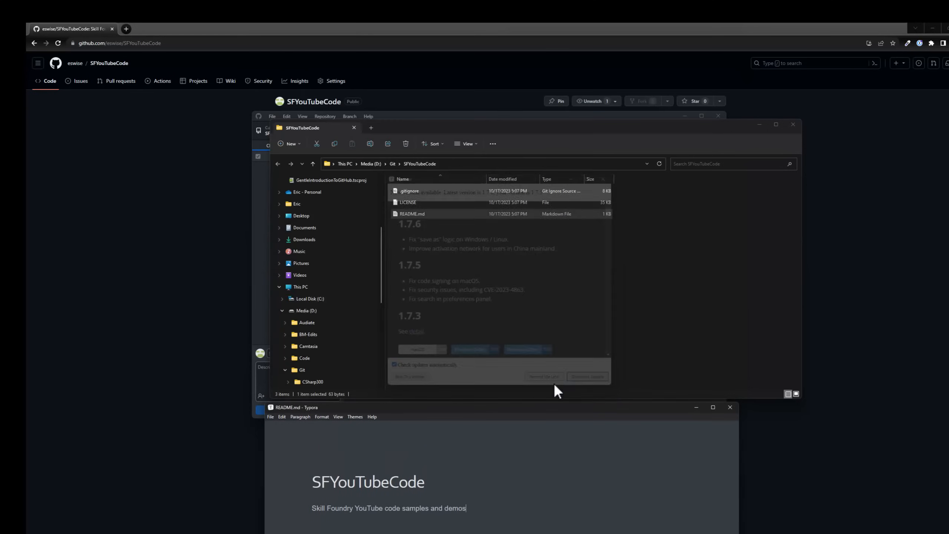
left_click_drag(505, 398, 493, 164)
double_click(493, 165)
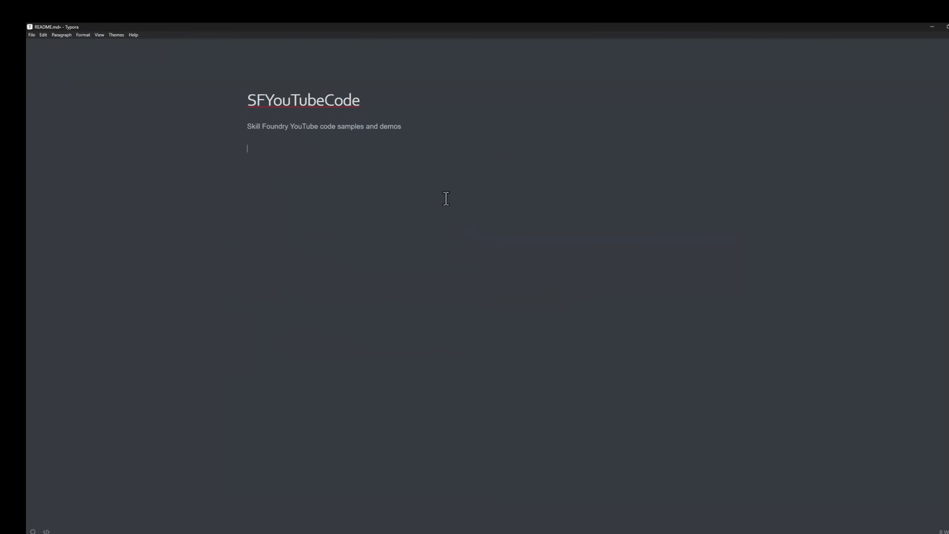
Replace the README heading with "Skill Foundry YouTube Repository"
left_click_drag(361, 100, 246, 98)
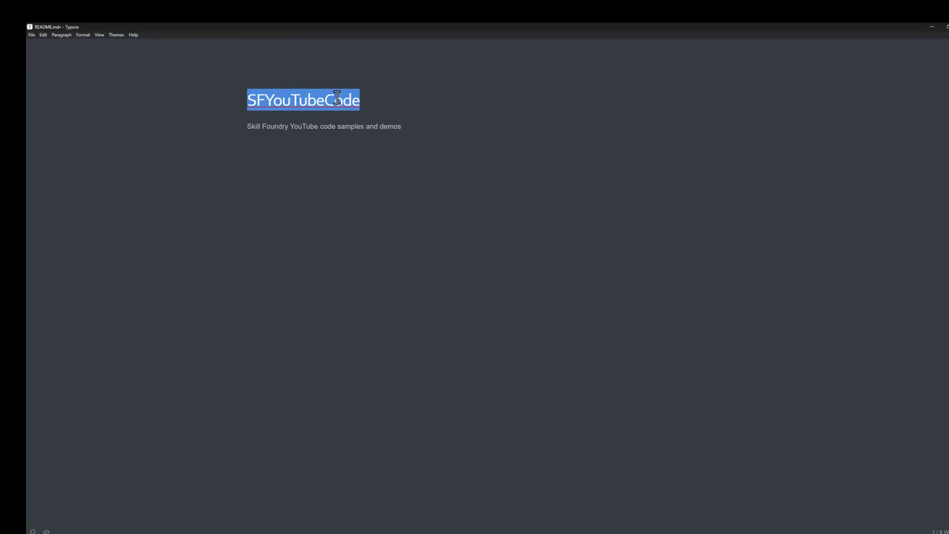
type("Skill Fopu")
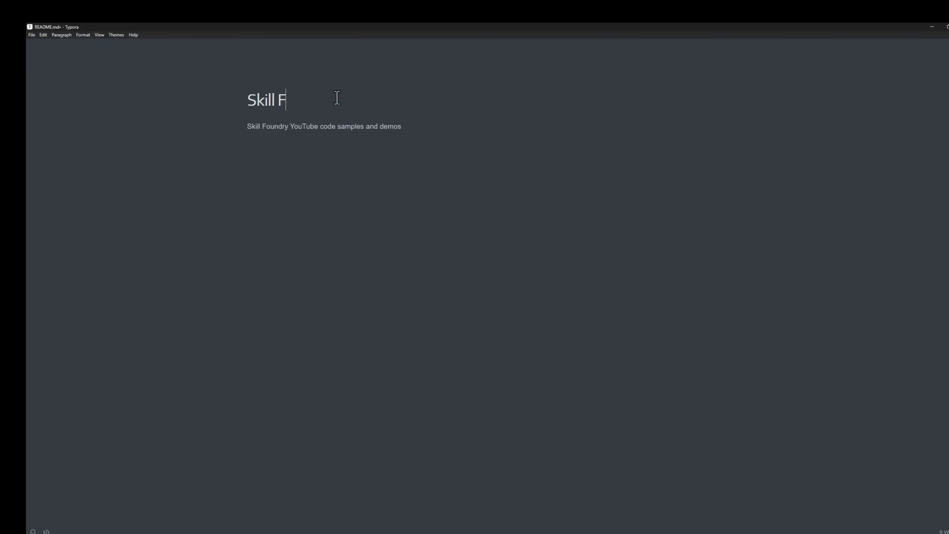
key("BackSpace")
key("BackSpace")
type("undry Yout")
key("BackSpace")
type("Tube Re")
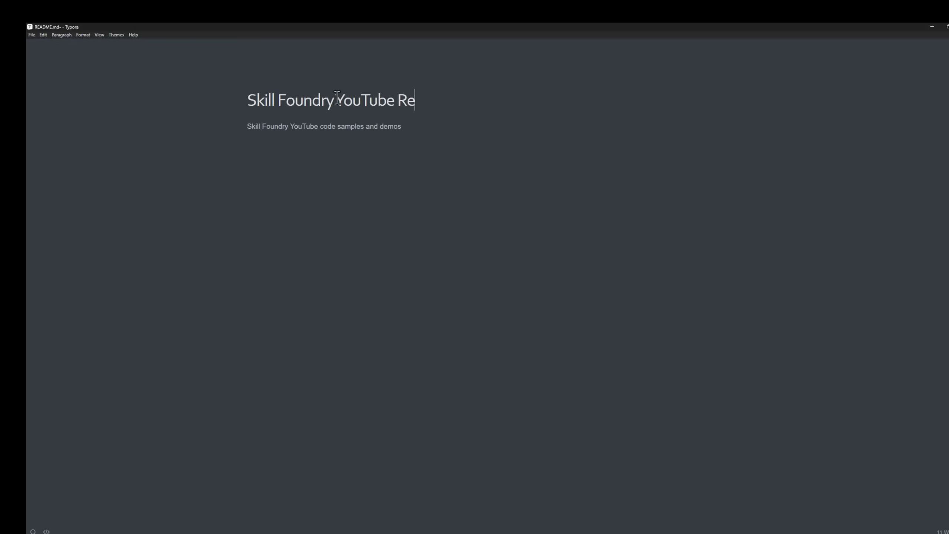
type("pository")
End the README description line with a period, then save the file and close Typora
key("Down")
left_click(31, 34)
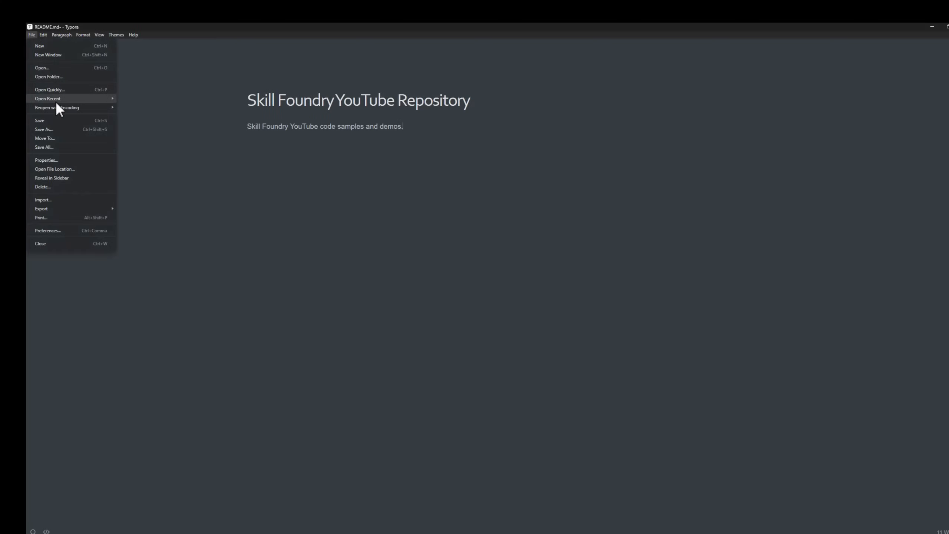
left_click(52, 120)
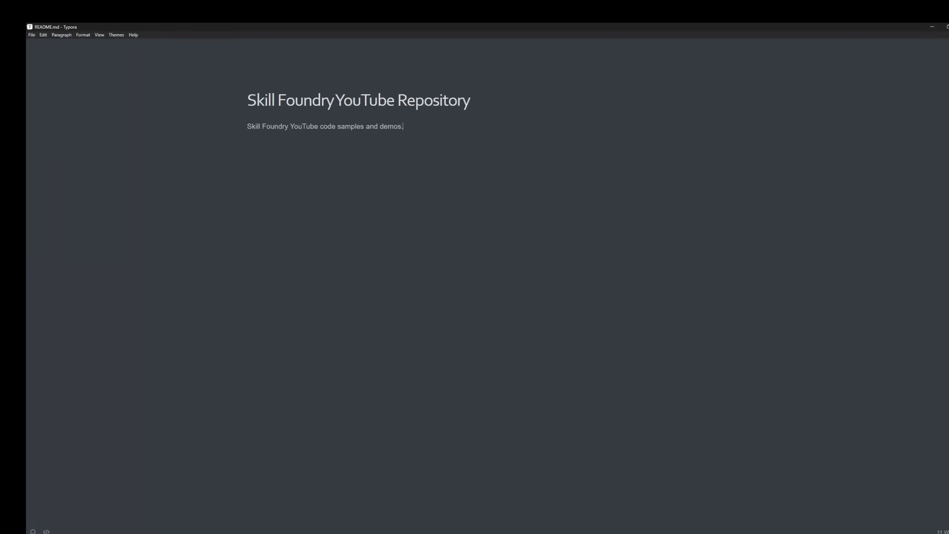
left_click(948, 27)
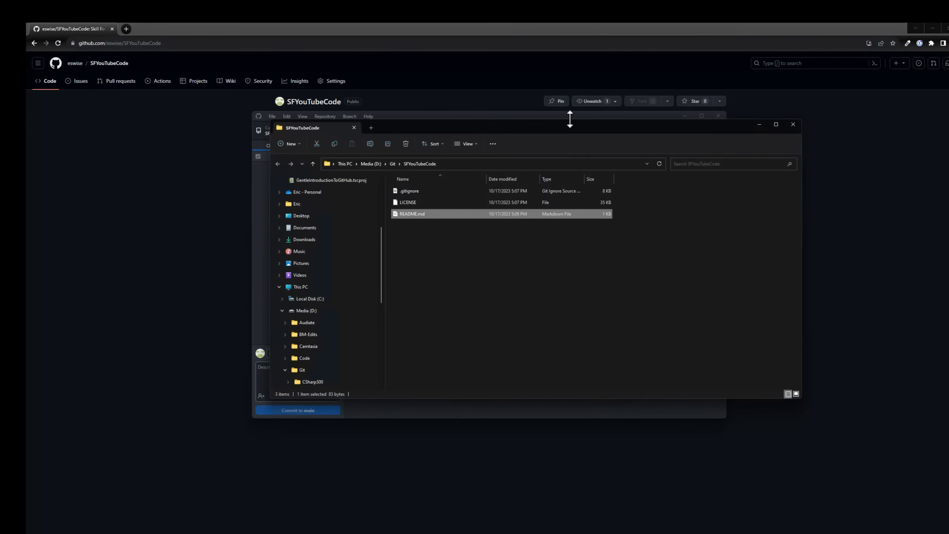
Close the File Explorer window, and in GitHub Desktop exclude README.md from the commit and include it again
left_click(805, 117)
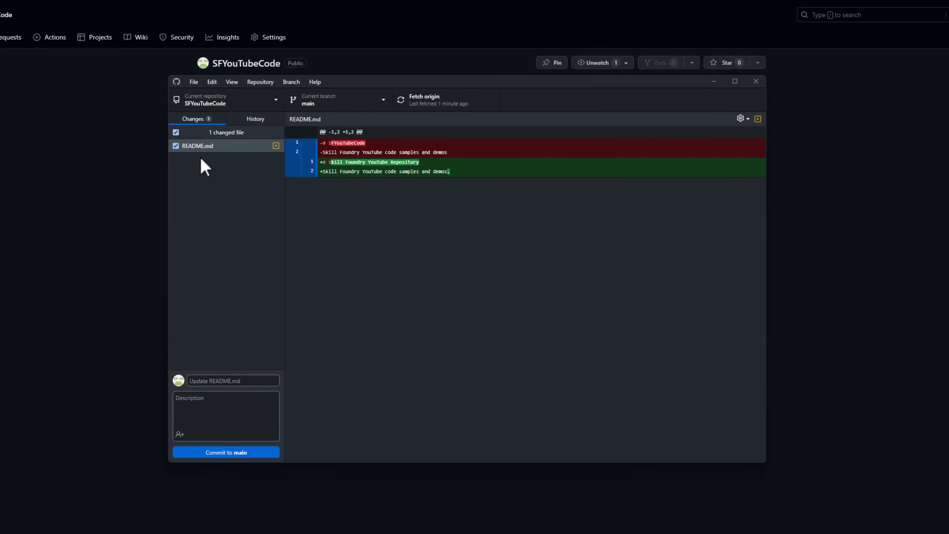
left_click(176, 146)
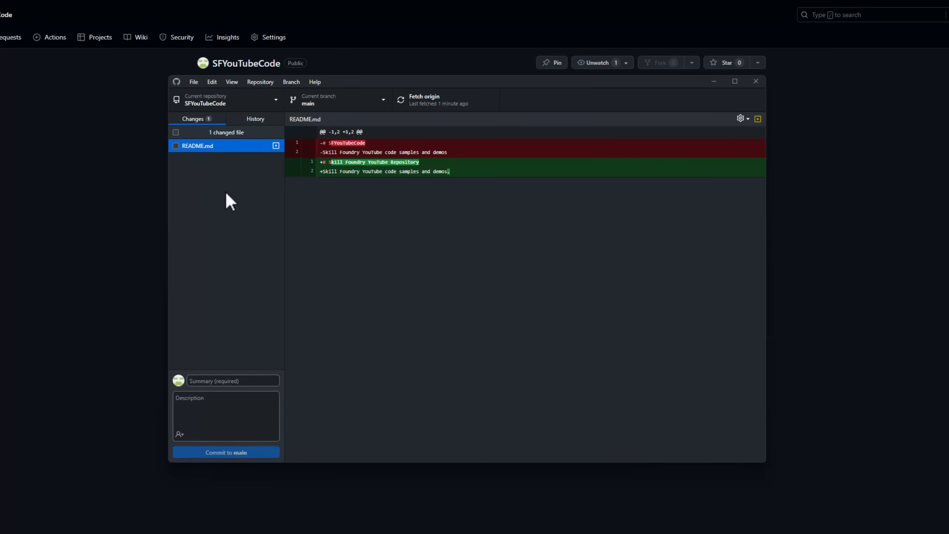
left_click(175, 145)
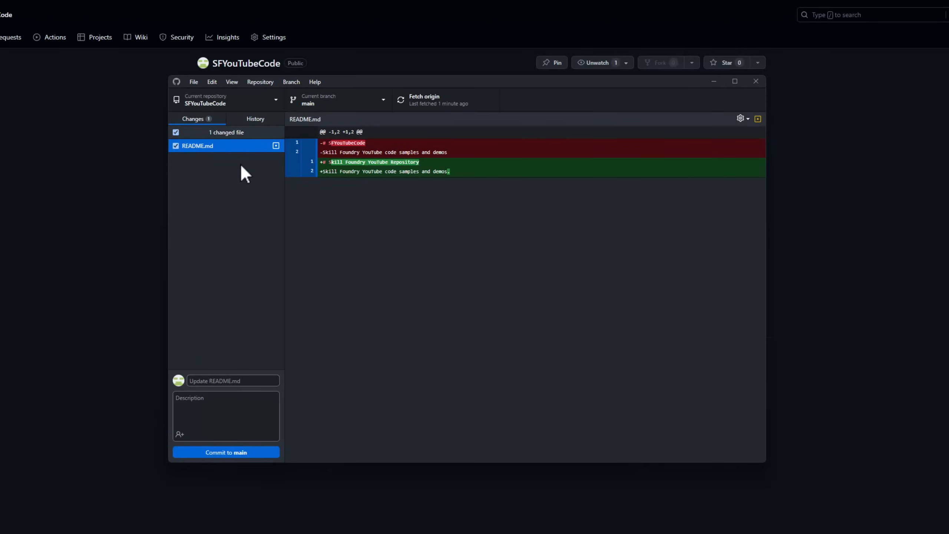
Commit the README.md change to main with the summary "Updated Readme" and push it to origin
left_click(219, 381)
type("Updated REadme")
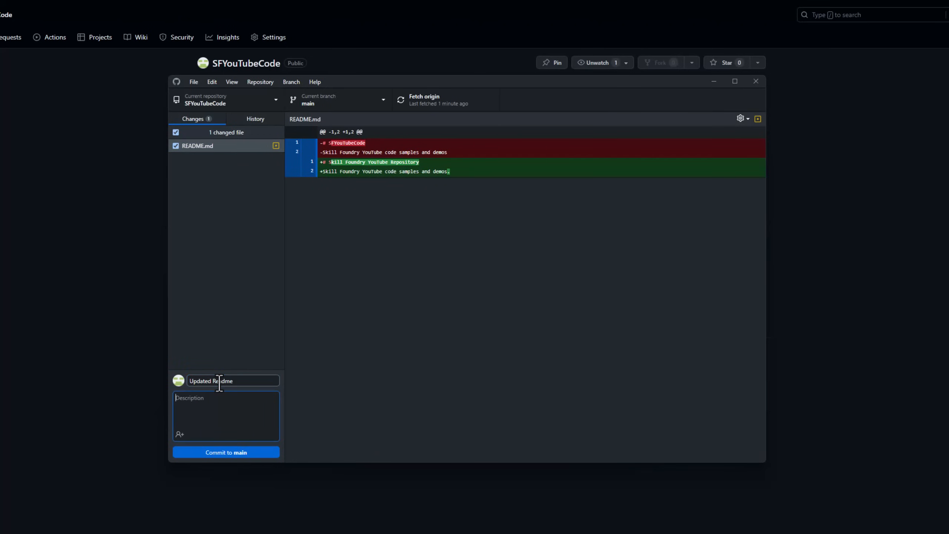
left_click(246, 453)
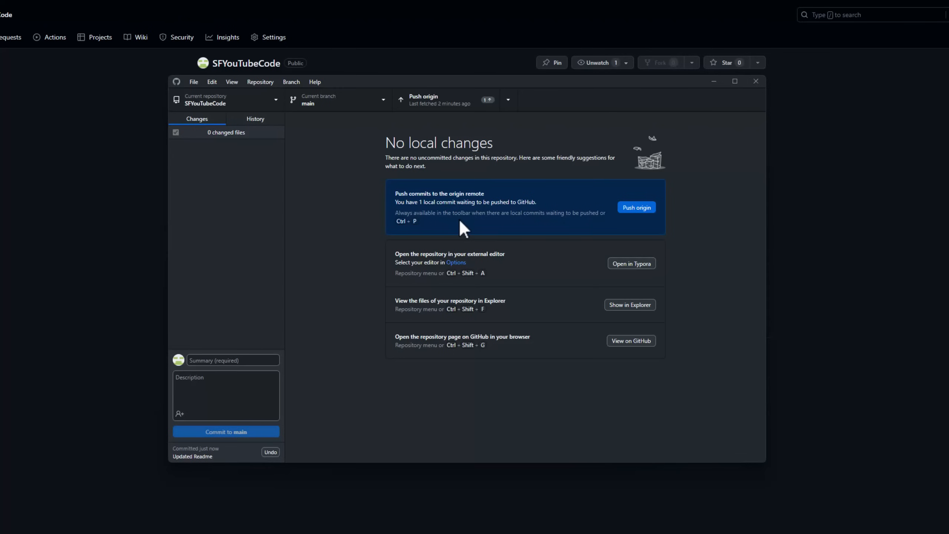
left_click(637, 208)
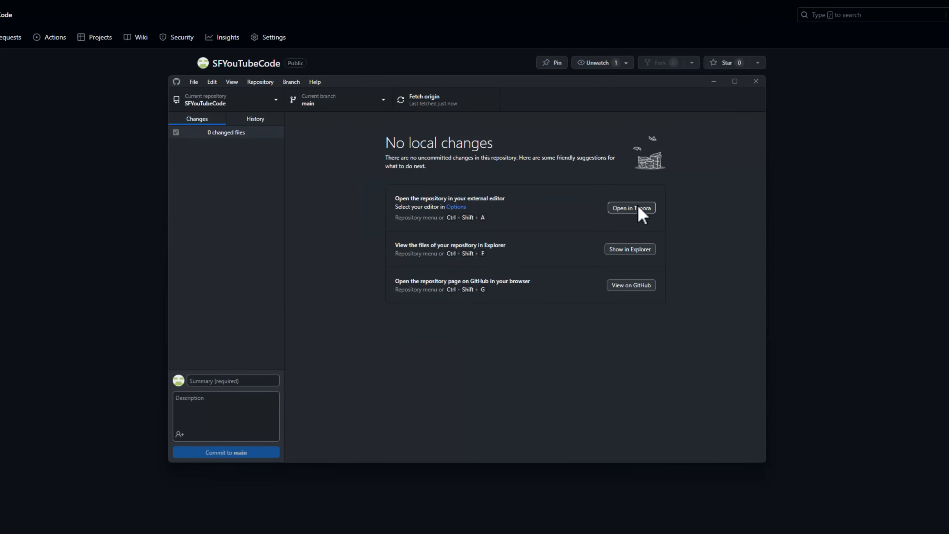
Switch to the browser and reload the SFYouTubeCode repository page to check the pushed README
left_click(319, 33)
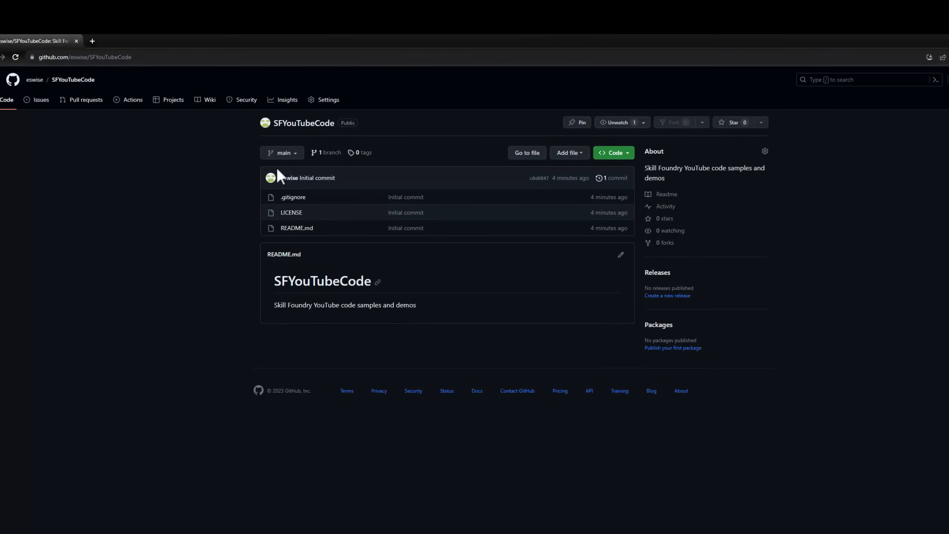
right_click(203, 291)
left_click(235, 322)
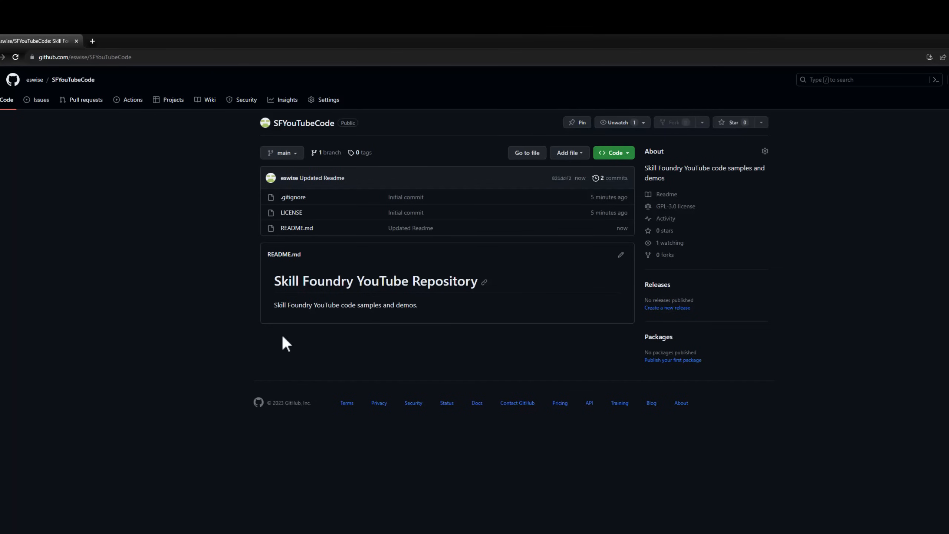
Return to GitHub Desktop and remove the SFYouTubeCode repository, also moving its local copy to the Recycle Bin
left_click(579, 532)
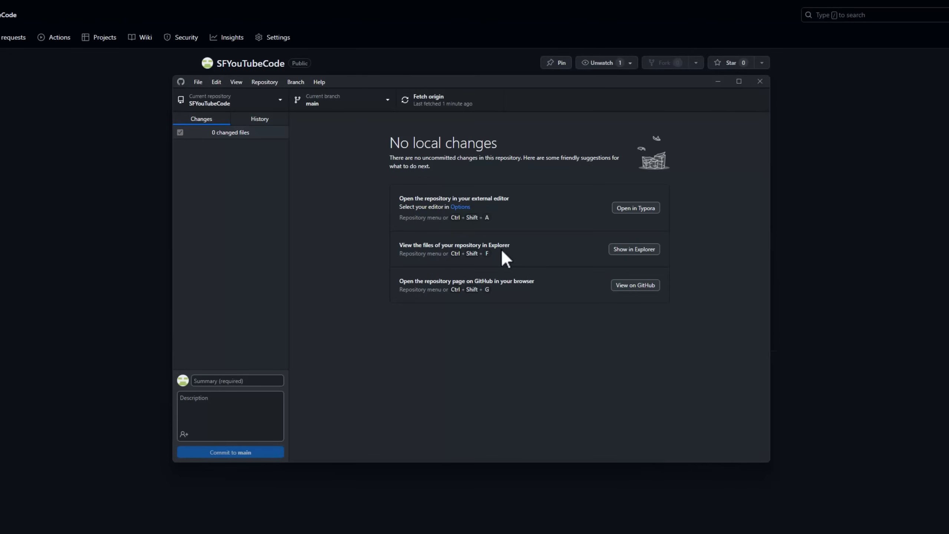
left_click(263, 106)
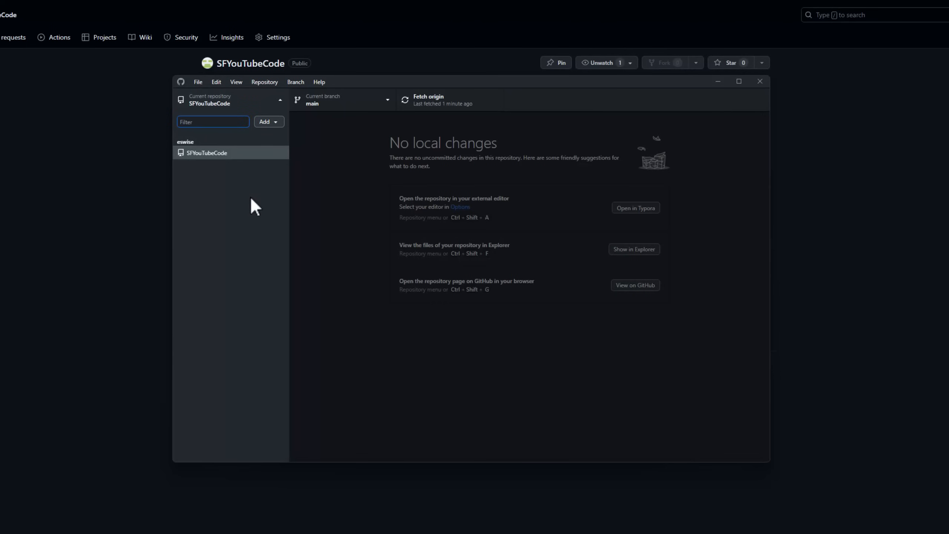
right_click(239, 153)
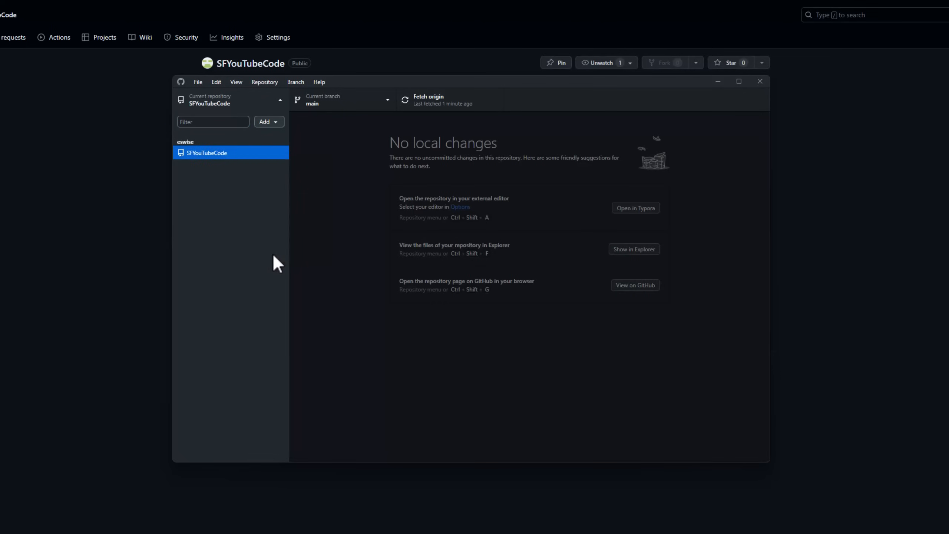
left_click(273, 253)
left_click(399, 286)
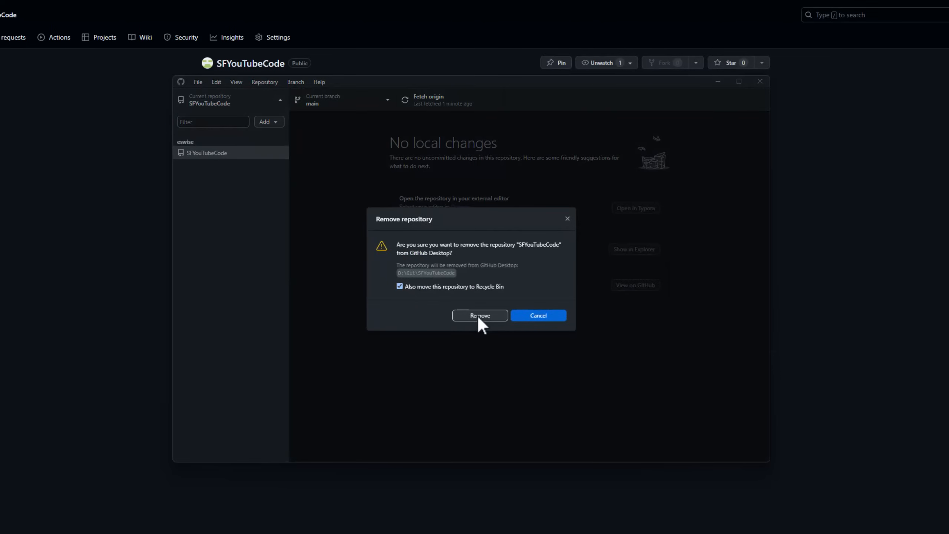
left_click(478, 316)
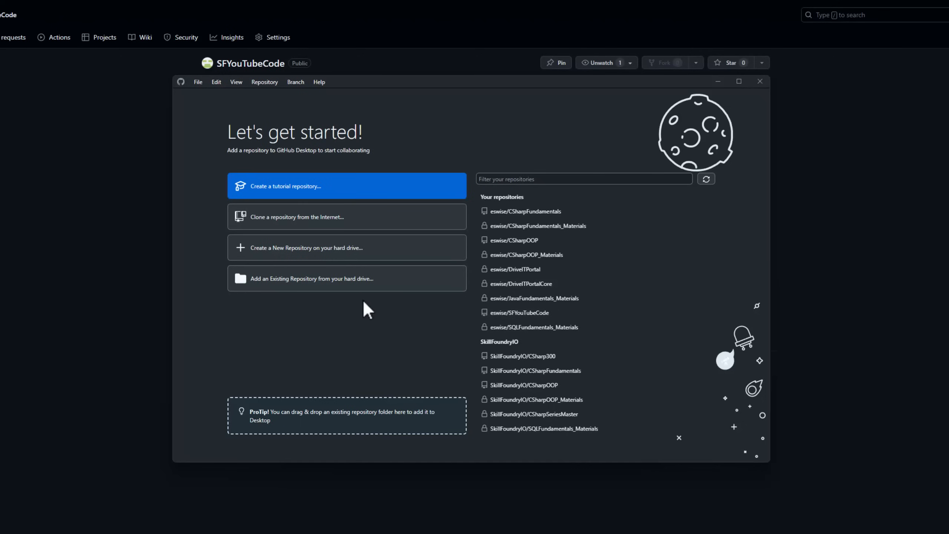
Clone SFYouTubeCode from its GitHub page through GitHub Desktop into D:\Git\SFYouTubeCode, and return to the repository page in the browser
left_click(326, 220)
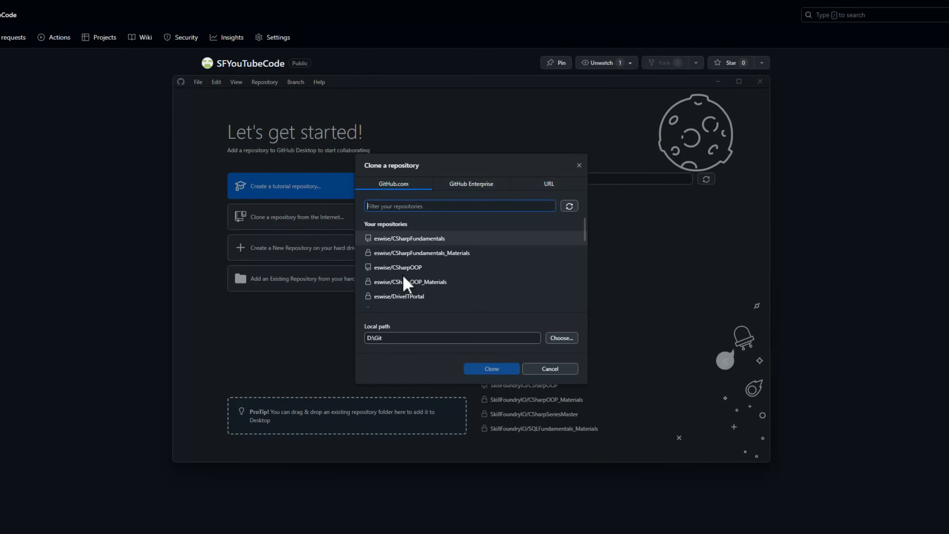
left_click(550, 369)
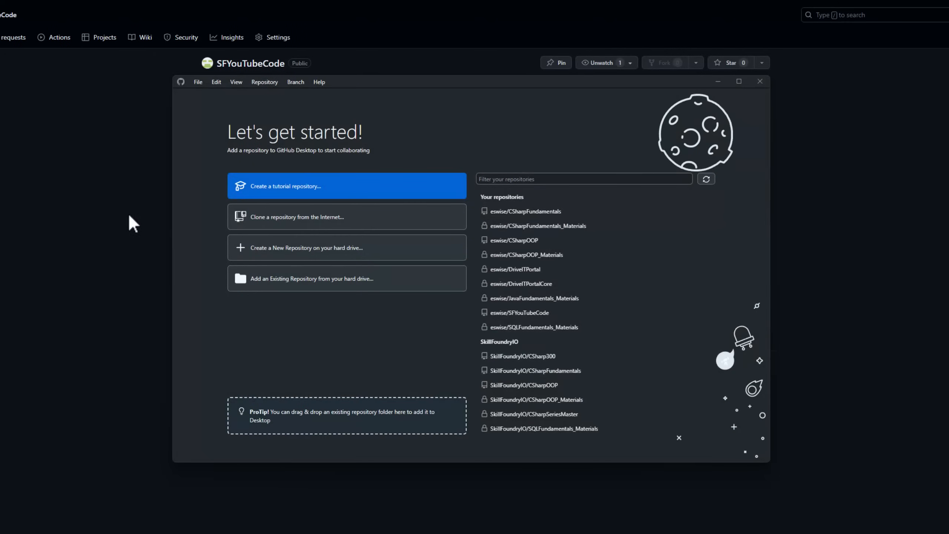
left_click(70, 205)
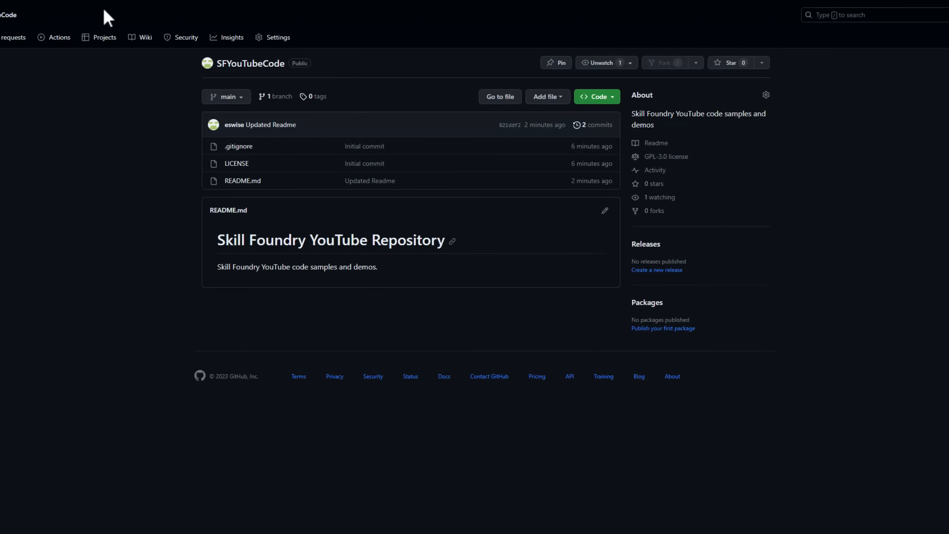
left_click(614, 99)
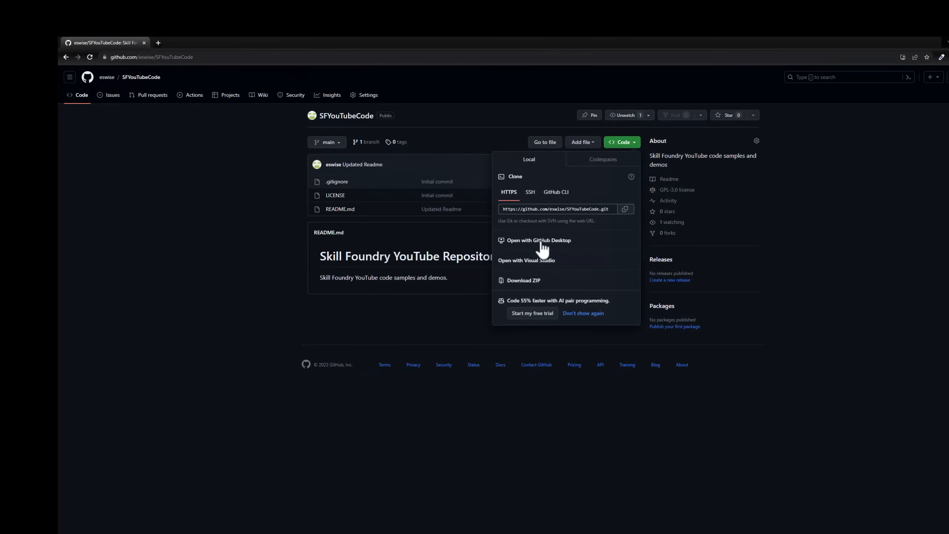
left_click(542, 241)
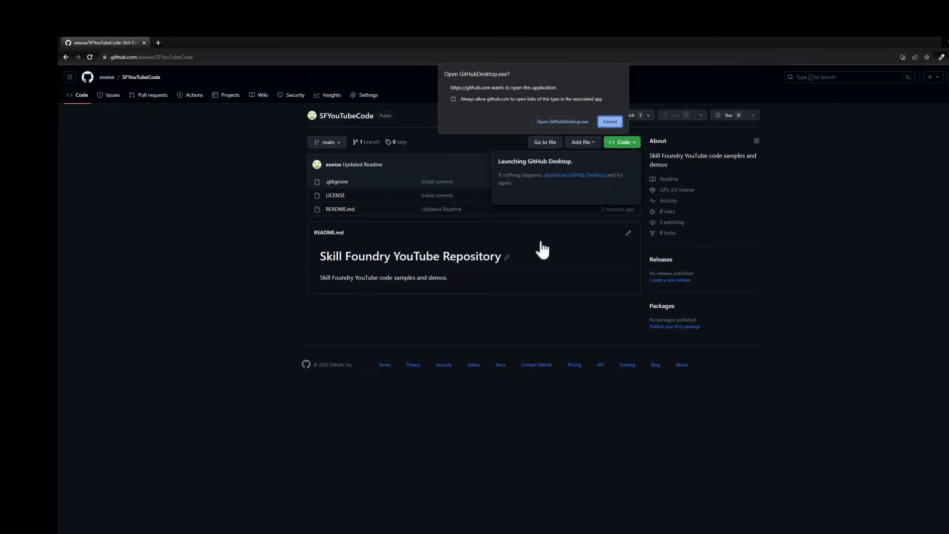
left_click(556, 123)
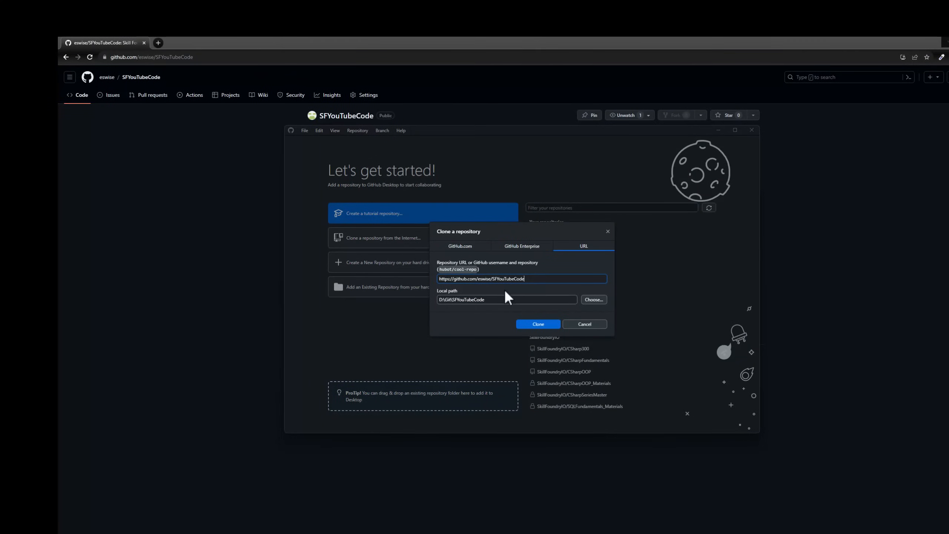
left_click(538, 324)
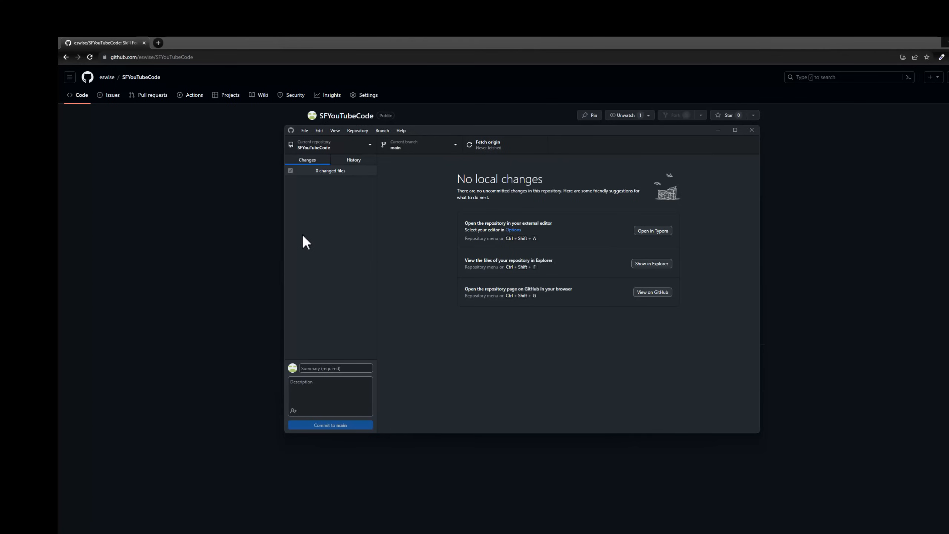
left_click(184, 214)
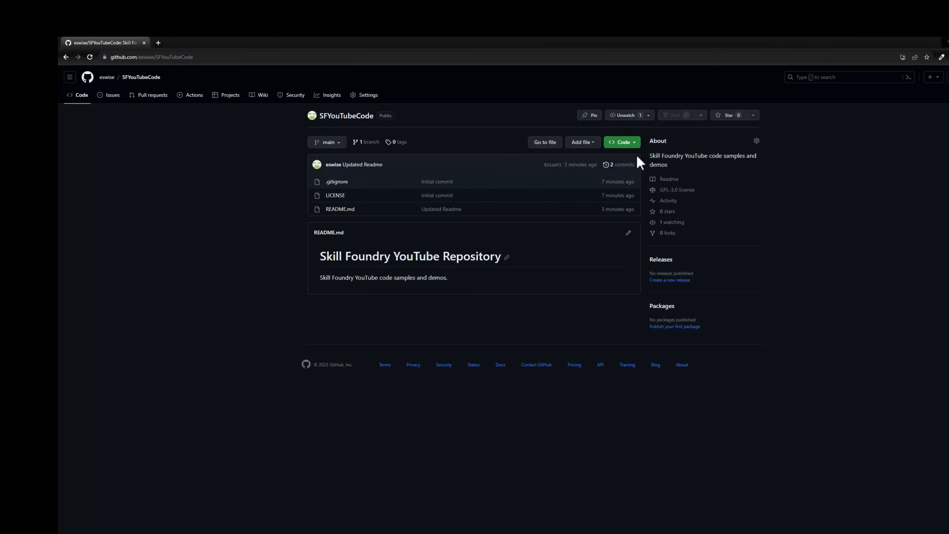